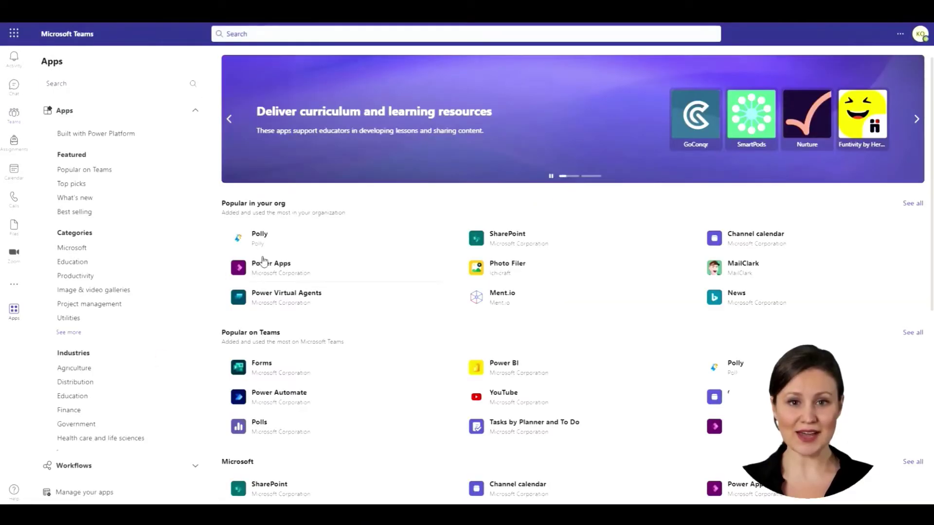
# Step: Launch Power Apps inside Teams from the Popular in your org list
pyautogui.click(279, 269)
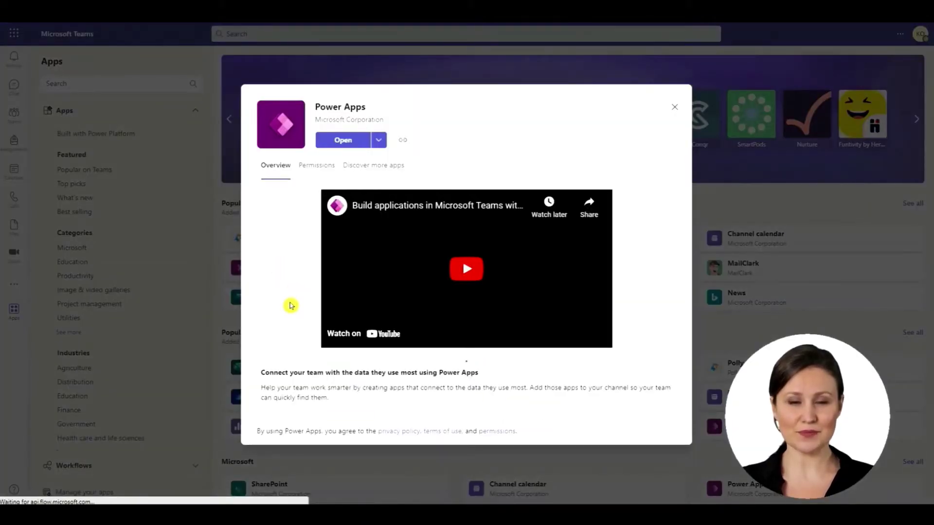
pyautogui.click(356, 142)
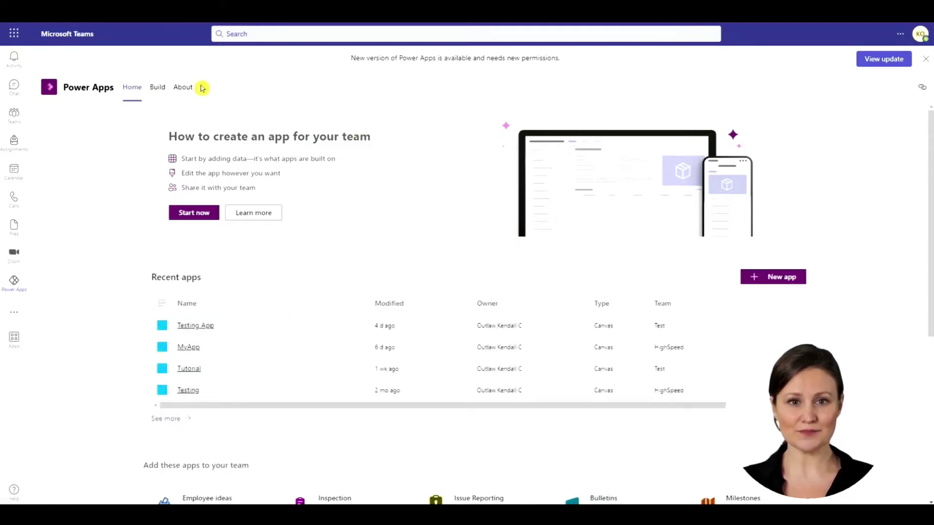
# Step: Show the Power Apps session details on the About page to reveal the instance URL
pyautogui.click(184, 93)
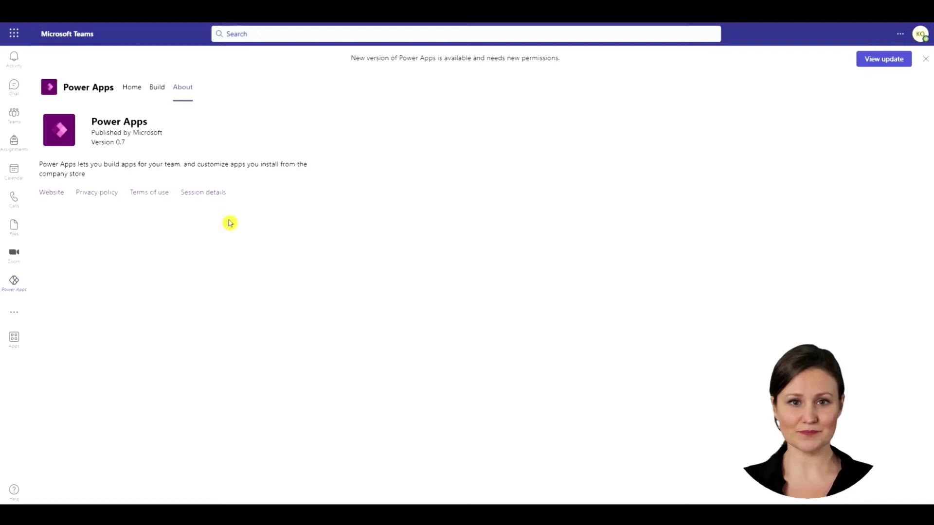
pyautogui.click(214, 194)
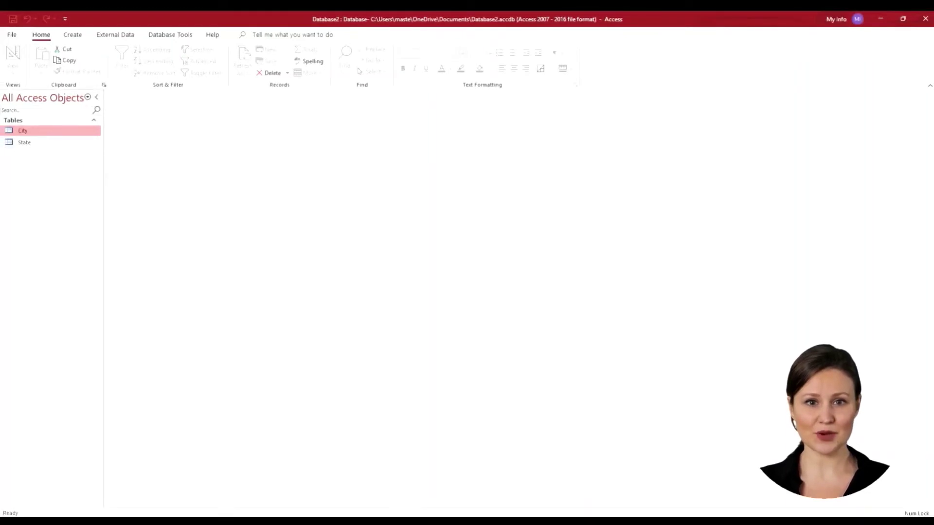
# Step: Start a Dataverse export from External Data, listing the City and State tables
pyautogui.click(118, 35)
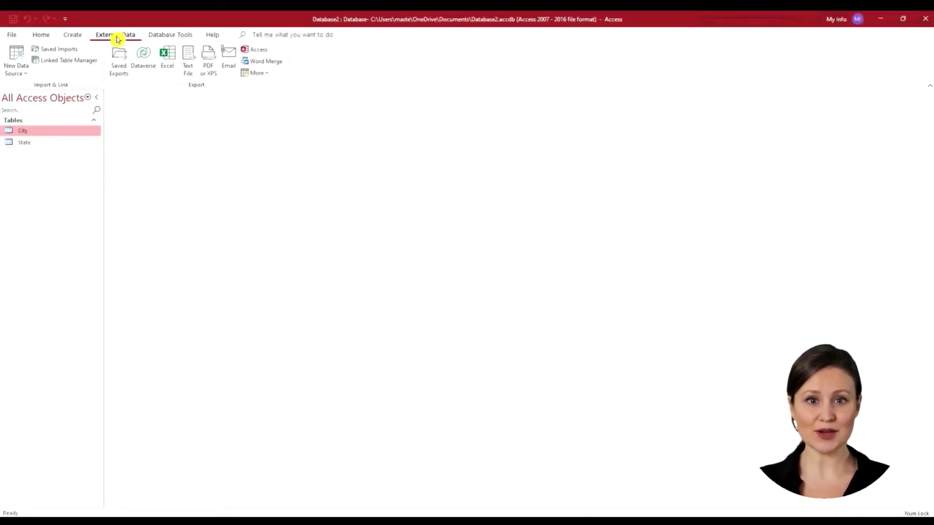
pyautogui.click(144, 73)
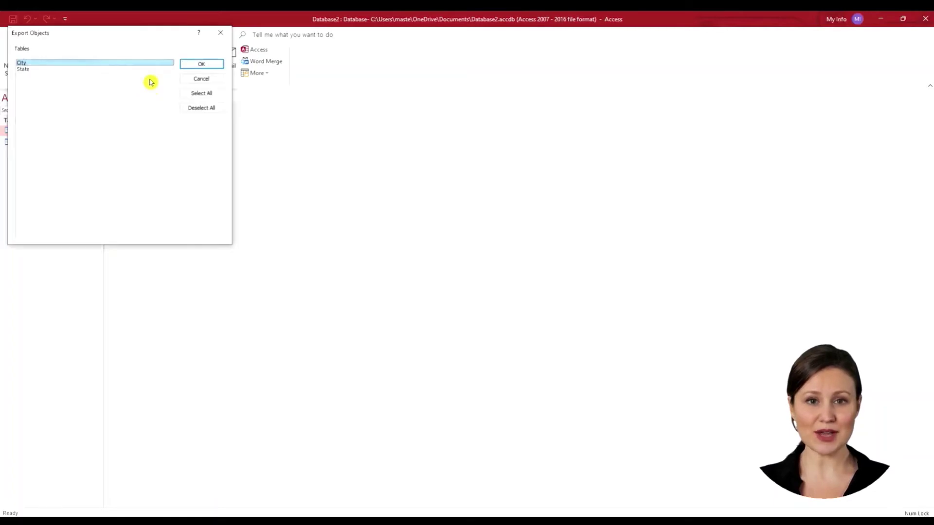
# Step: Export the City table and enter the Dataverse instance URL as the environment
pyautogui.click(189, 64)
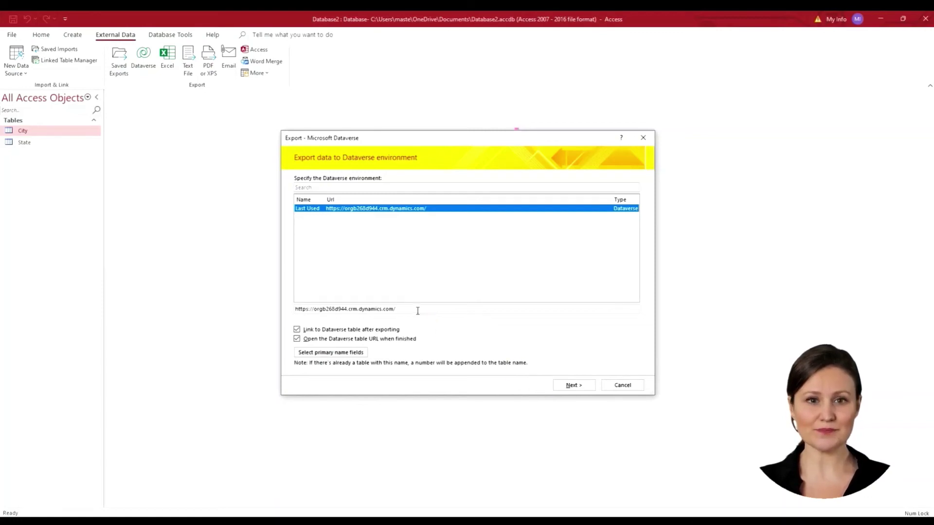
pyautogui.click(397, 309)
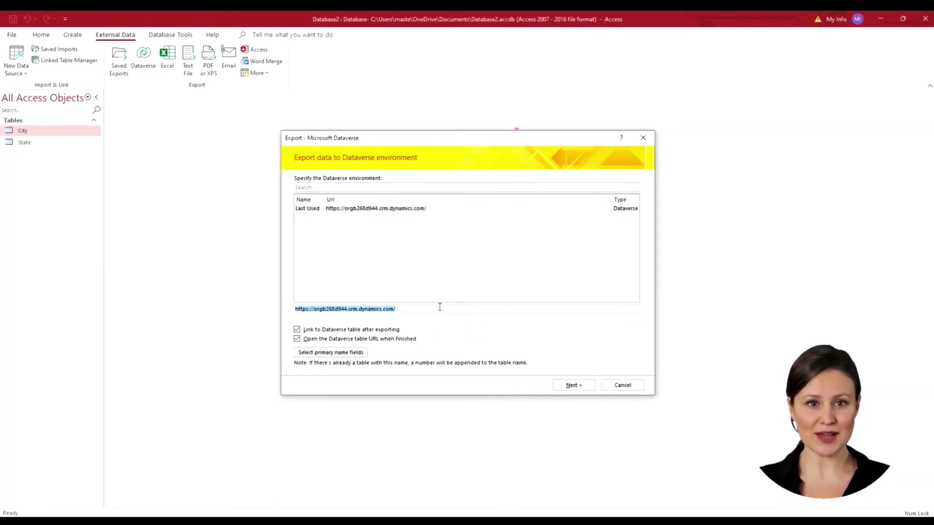
# Step: Run the validator on the City export until it reports Validation Complete
pyautogui.click(576, 389)
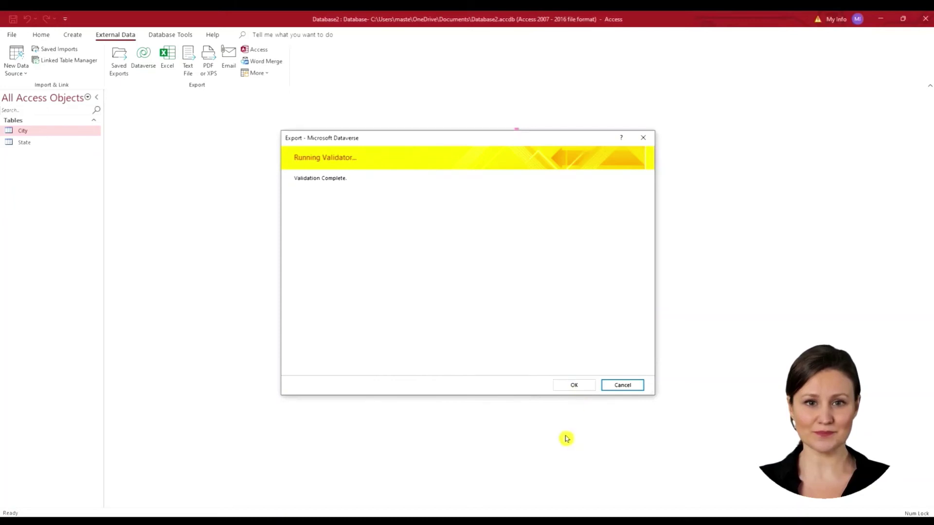